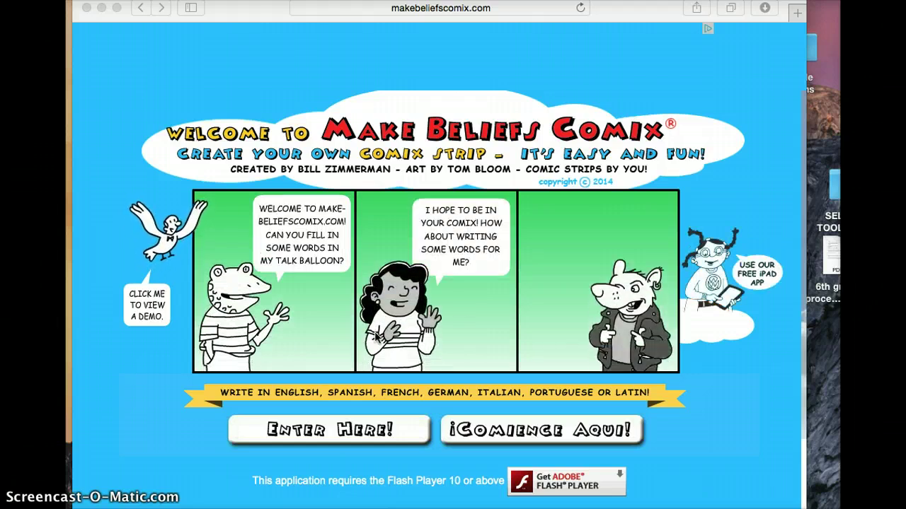
Enter the English version of the comic strip creator and bring its panels and selection tools into view
left_click(272, 385)
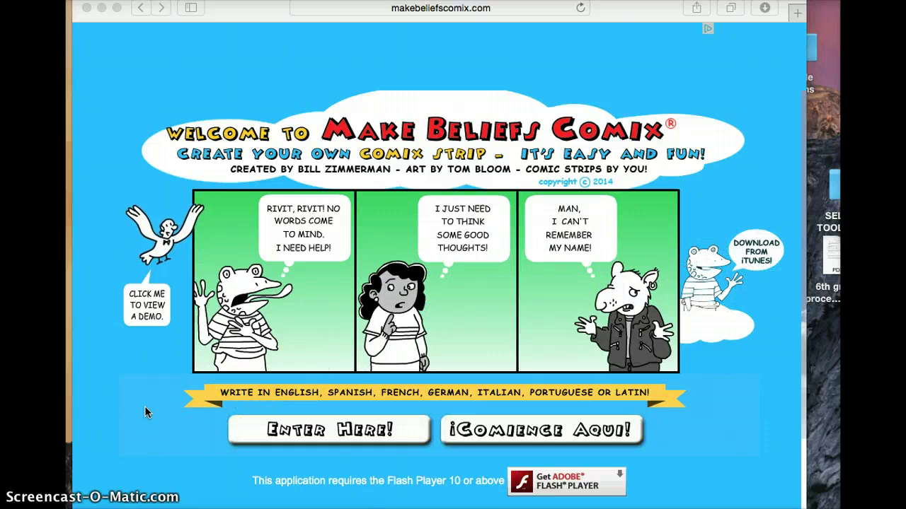
left_click(344, 432)
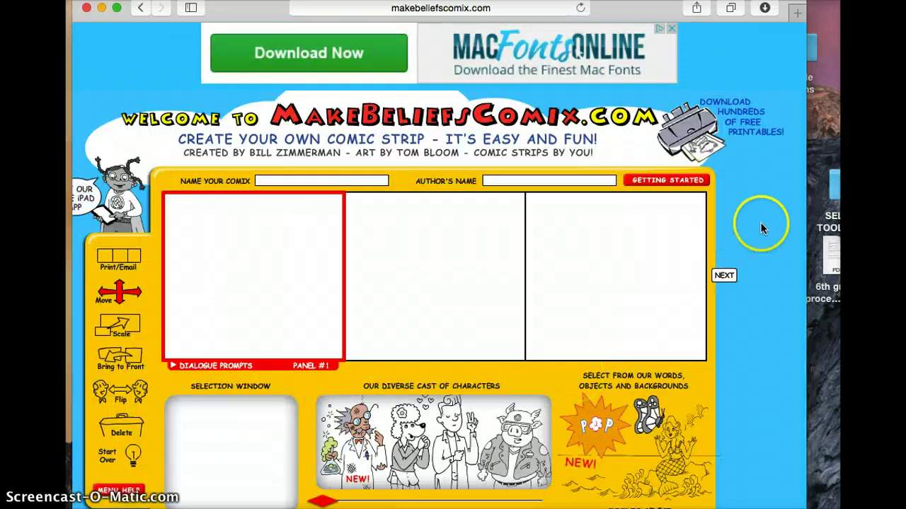
scroll(764, 220, "down", 5)
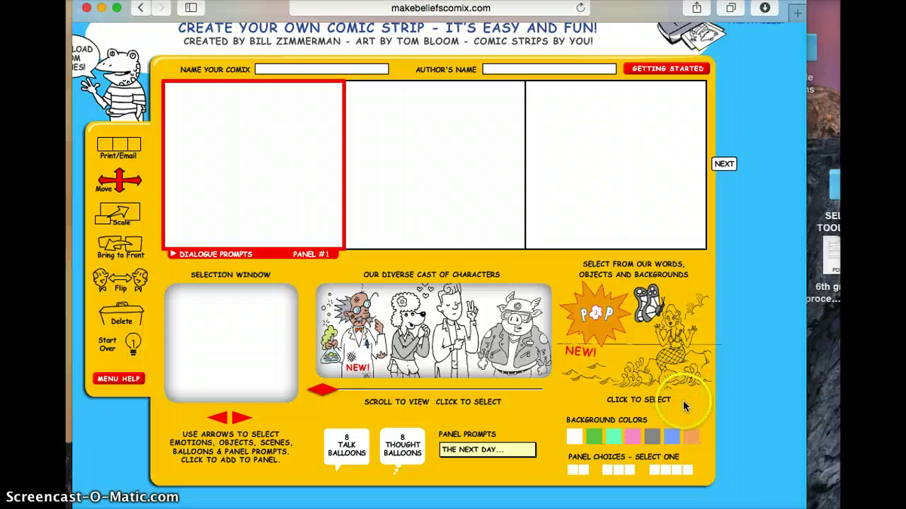
left_click(583, 470)
left_click(619, 471)
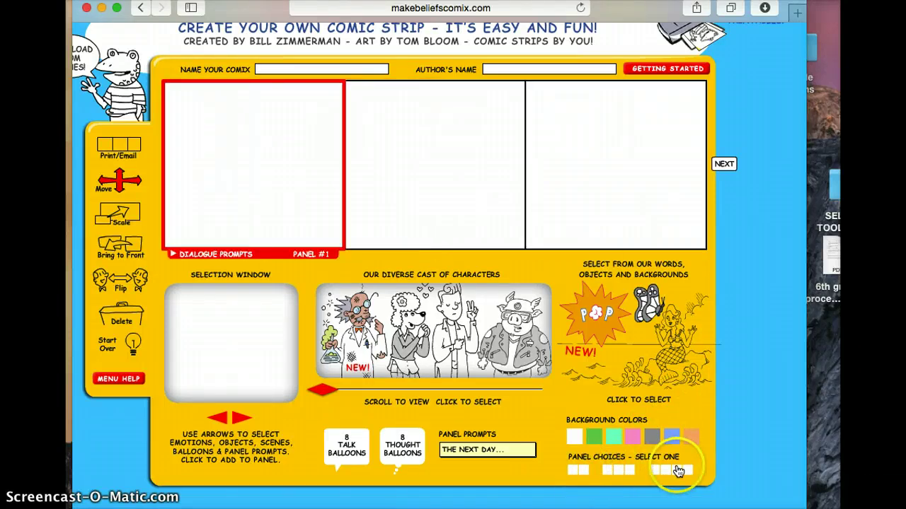
left_click(678, 472)
left_click(644, 473)
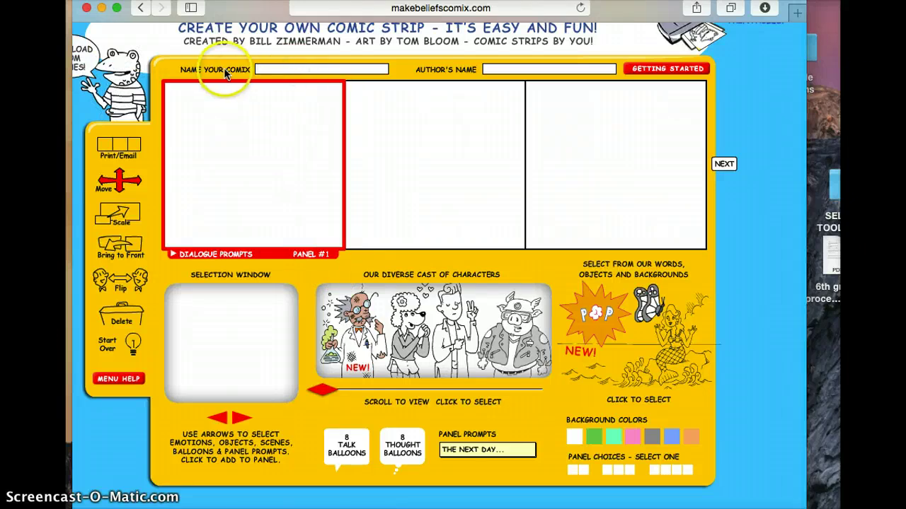
left_click(289, 68)
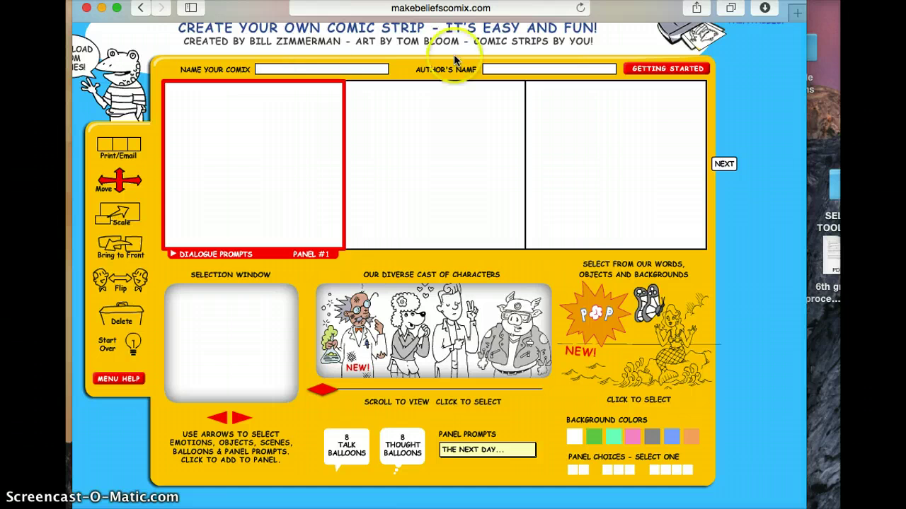
left_click(502, 69)
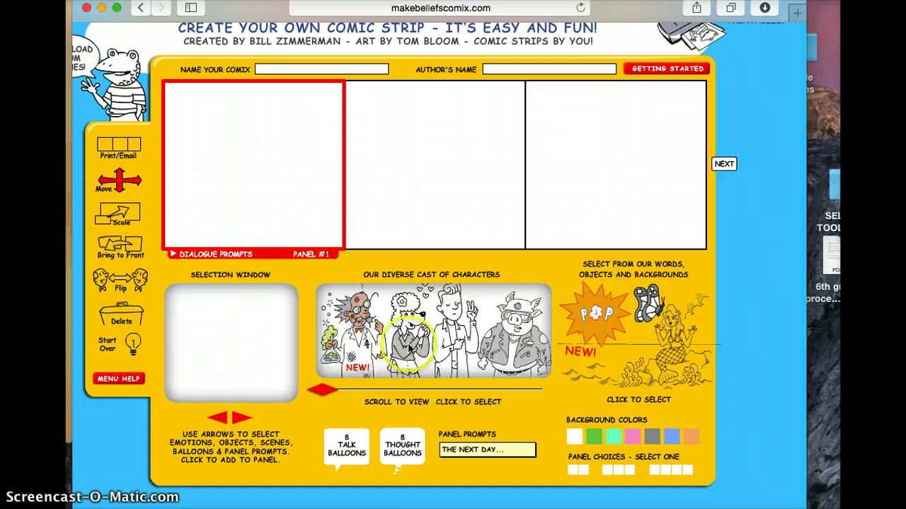
Find the bearded man in the dark coat among the cast of characters and add him to panel 1
scroll(318, 368, "right", 2)
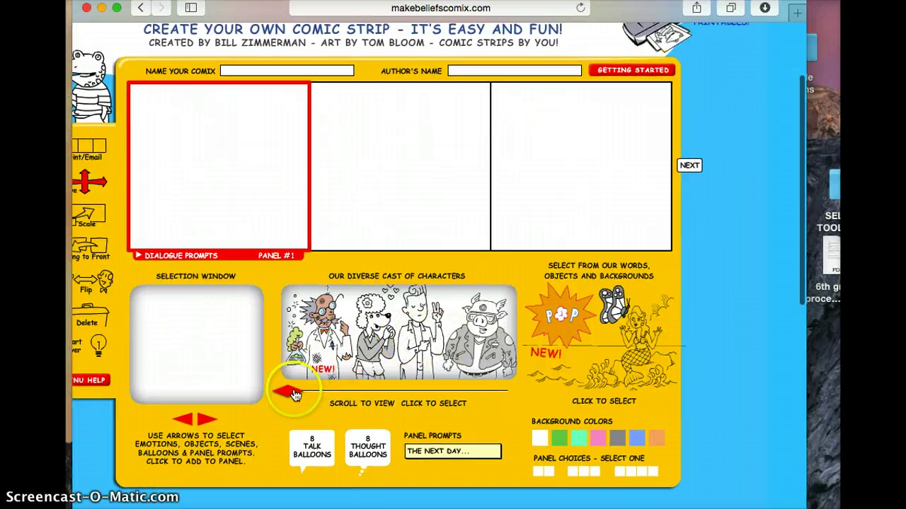
scroll(295, 394, "left", 2)
left_click_drag(328, 388, 399, 393)
left_click(450, 338)
left_click(223, 327)
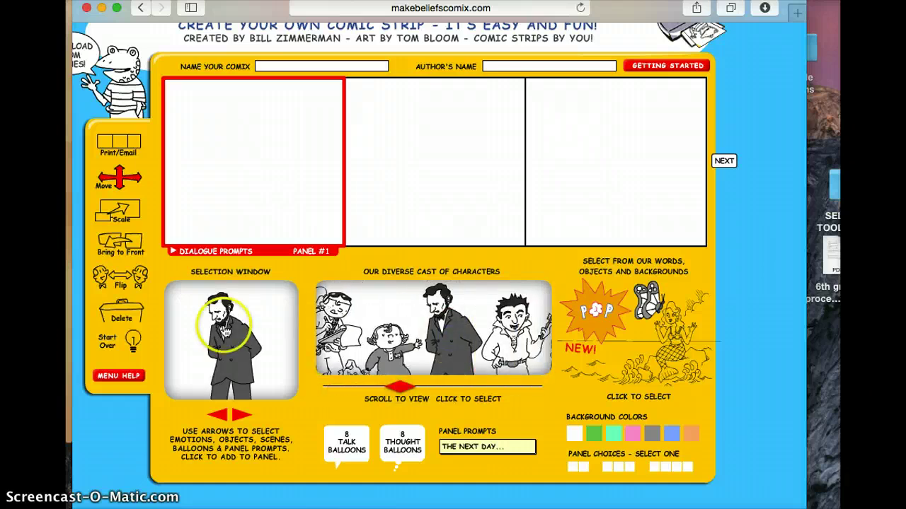
left_click(226, 335)
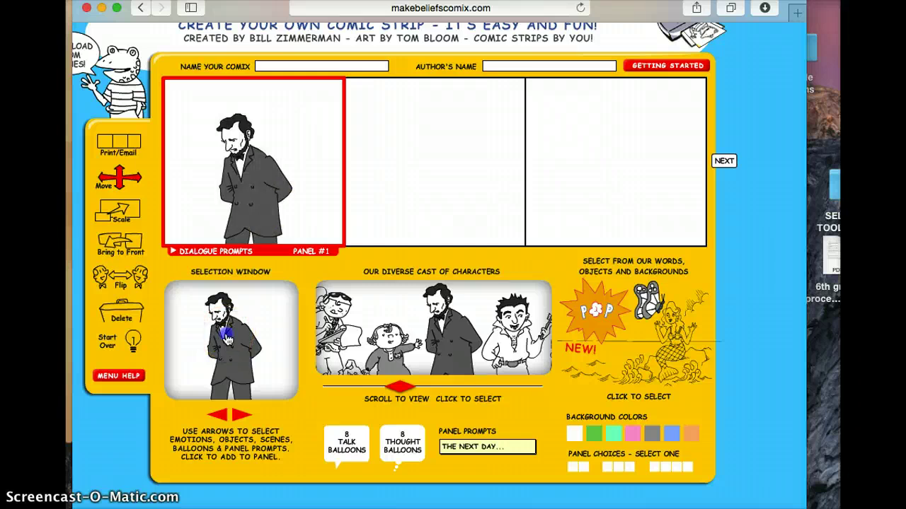
Move the bearded man slightly to the right and down within panel 1
left_click(261, 202)
left_click_drag(276, 210, 278, 210)
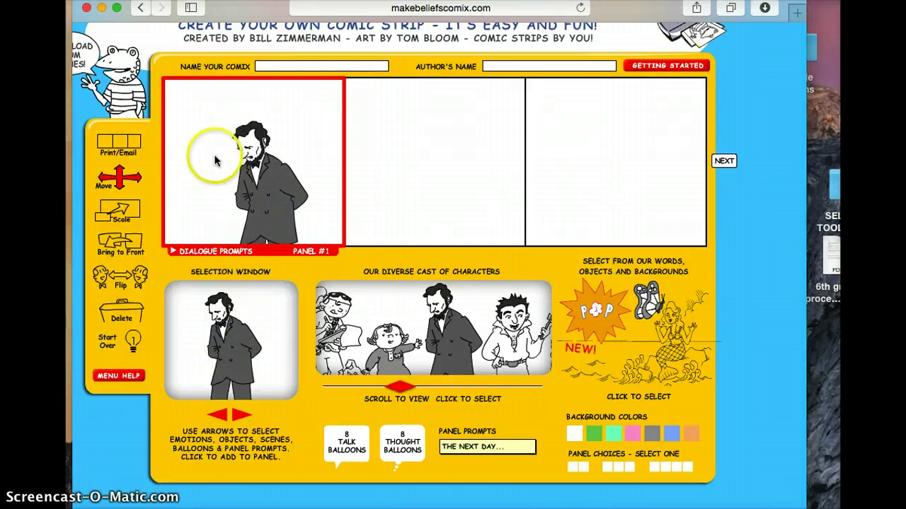
left_click(253, 159)
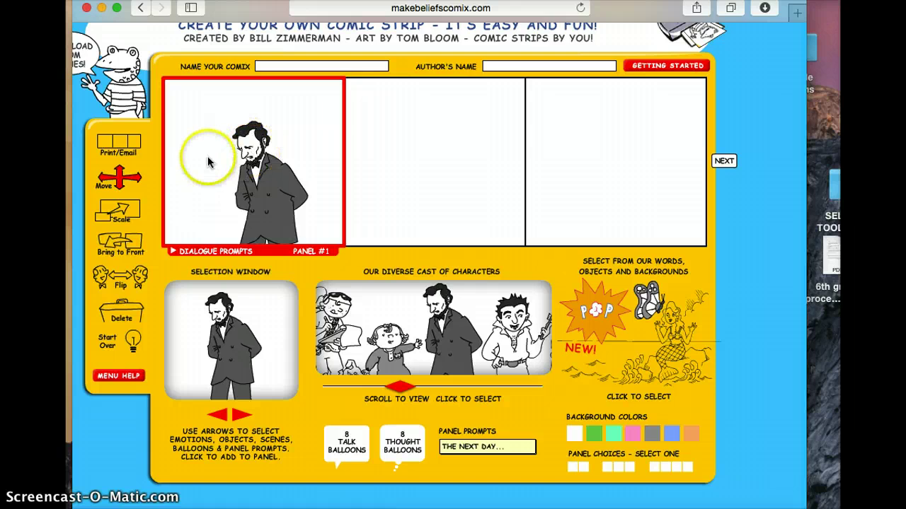
left_click(198, 180)
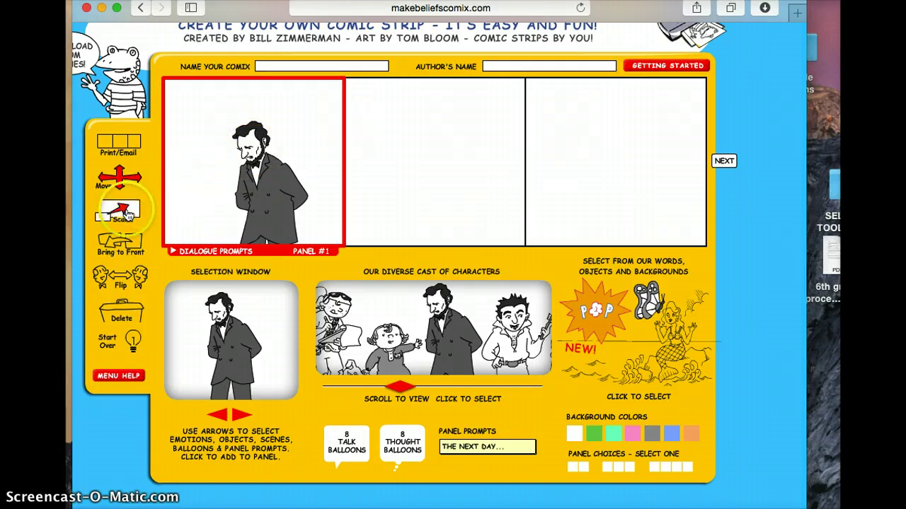
Flip the bearded man to face right and move him to the left side of panel 1
left_click(130, 283)
left_click(249, 181)
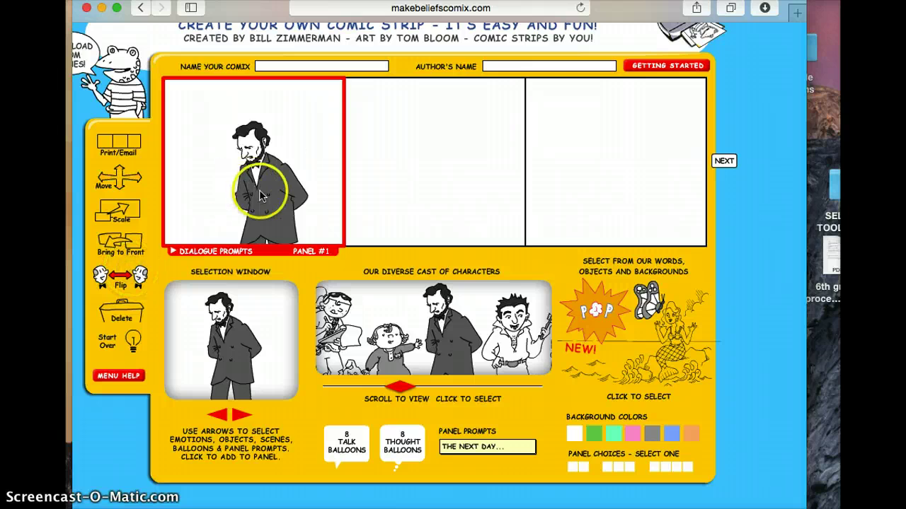
left_click(243, 194)
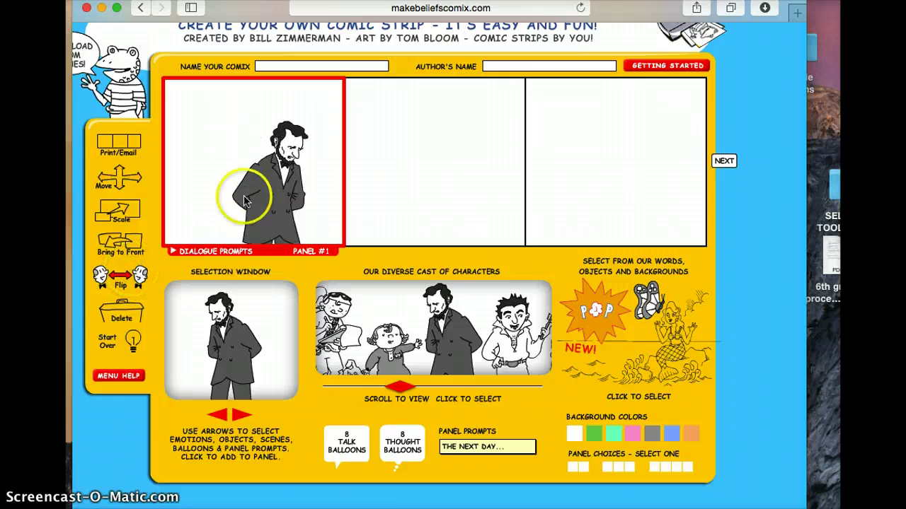
left_click(259, 198)
left_click(205, 207)
left_click(120, 178)
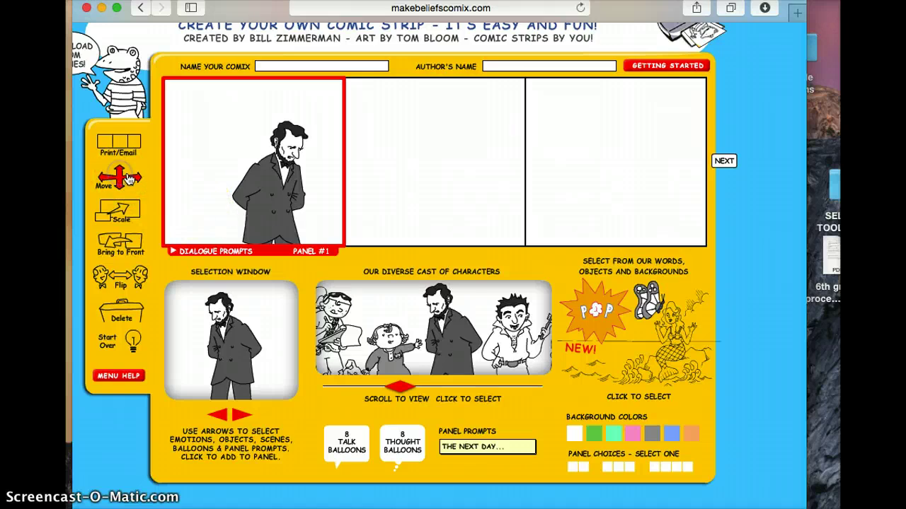
left_click_drag(253, 196, 207, 204)
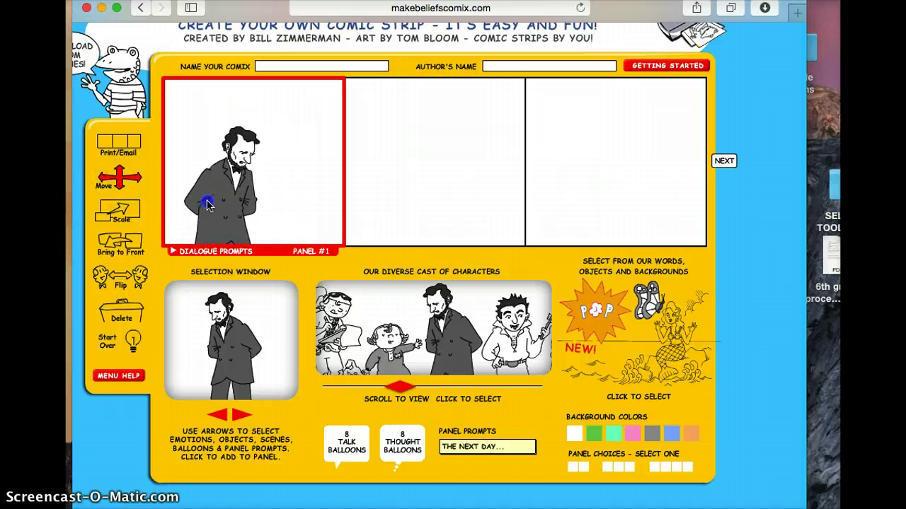
Flip the bearded man in panel 1 to face left and back again to face right
left_click(125, 277)
left_click(213, 192)
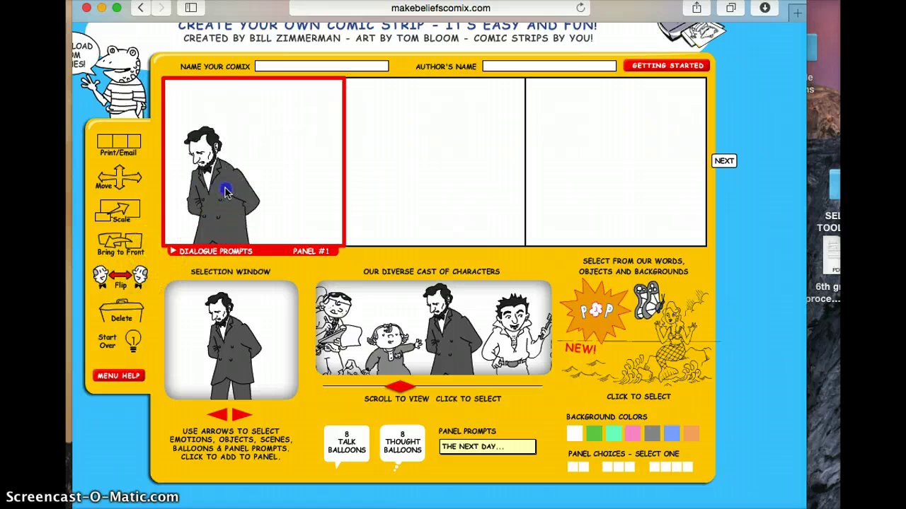
left_click(225, 192)
right_click(237, 208)
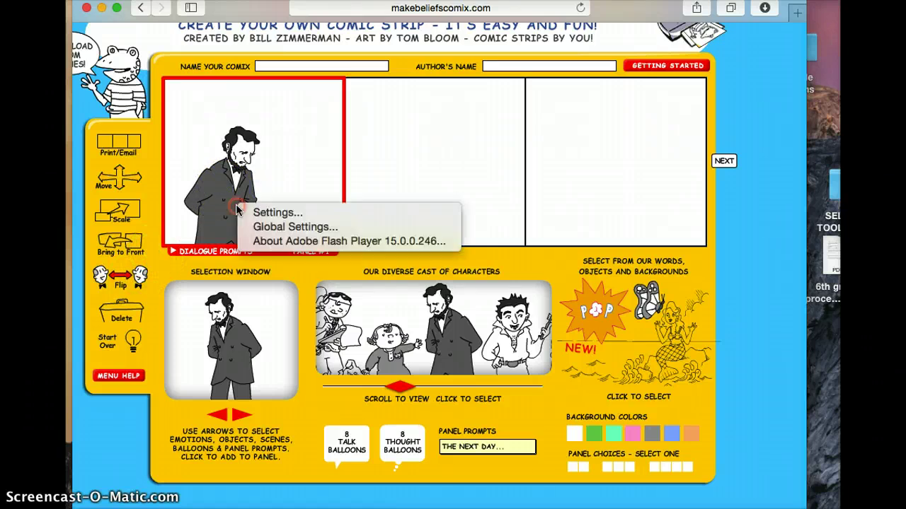
left_click(237, 207)
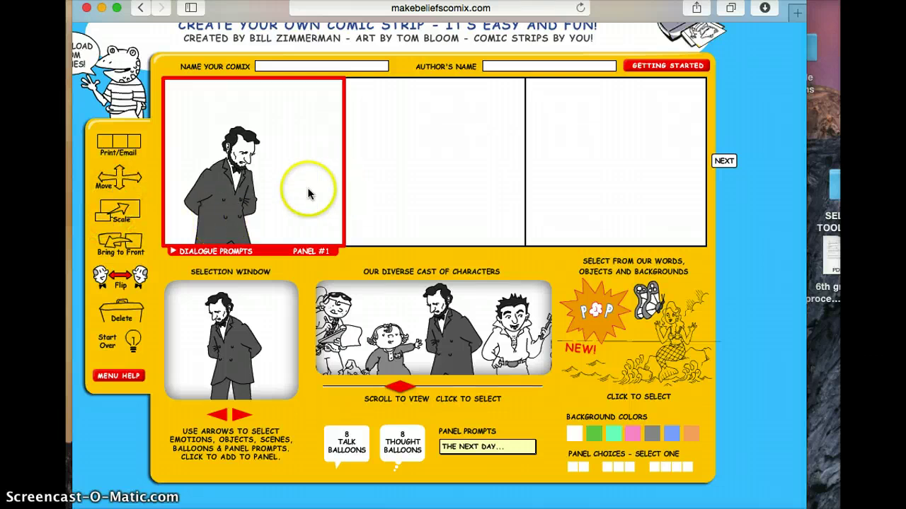
Browse the objects for the bicycle and add it to panel 2
left_click(421, 175)
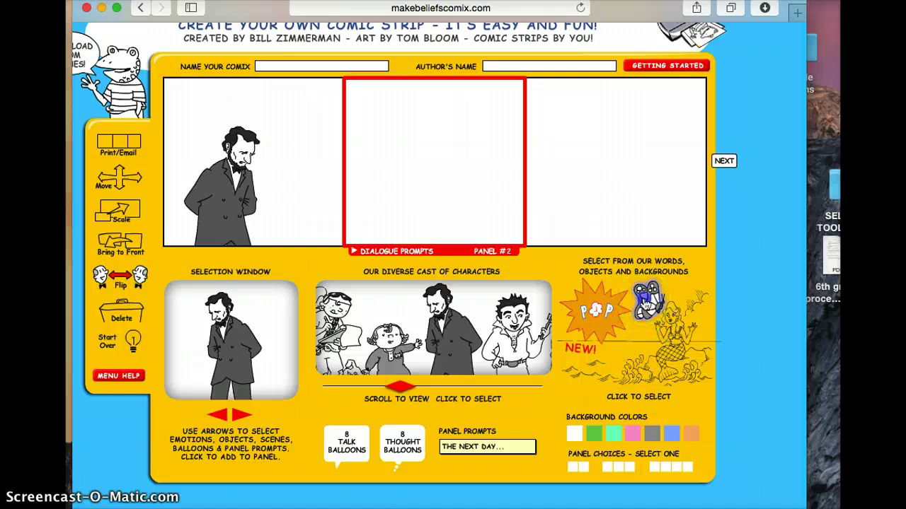
left_click(645, 301)
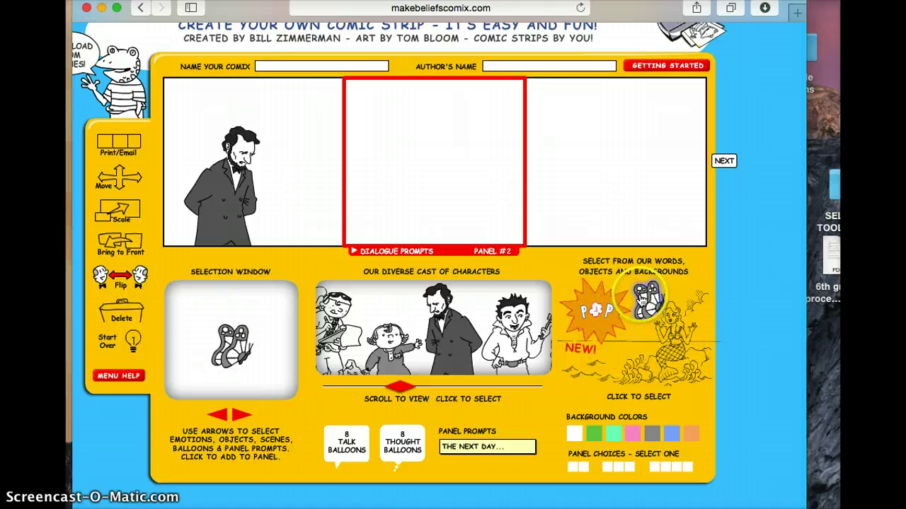
left_click(242, 414)
left_click(241, 415)
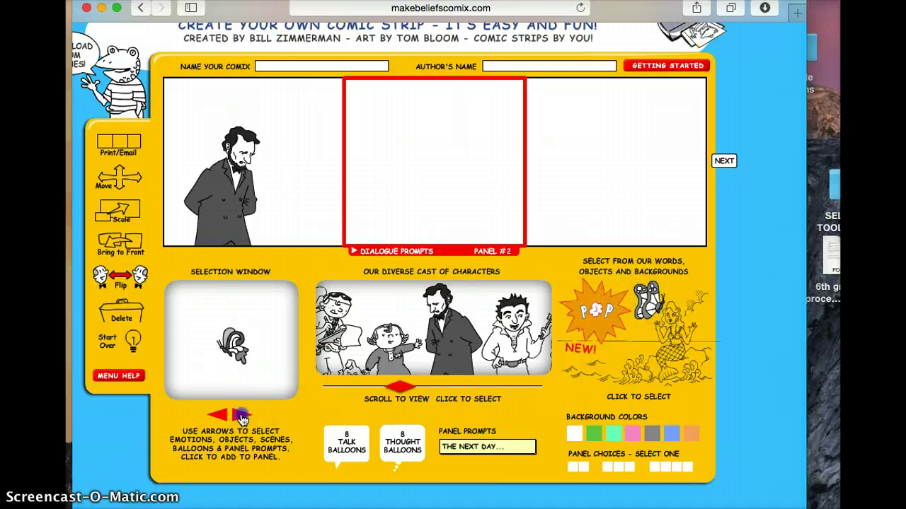
left_click(241, 416)
left_click(241, 416)
left_click(242, 415)
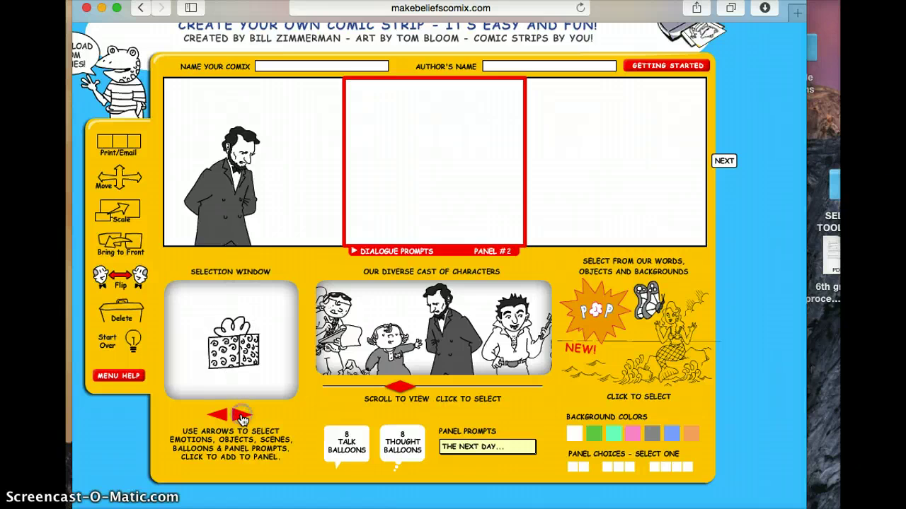
left_click(218, 414)
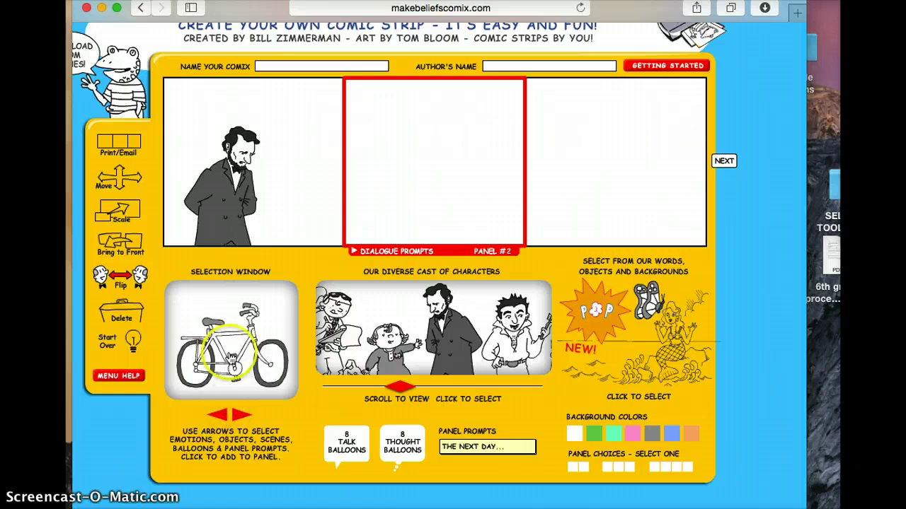
left_click(233, 352)
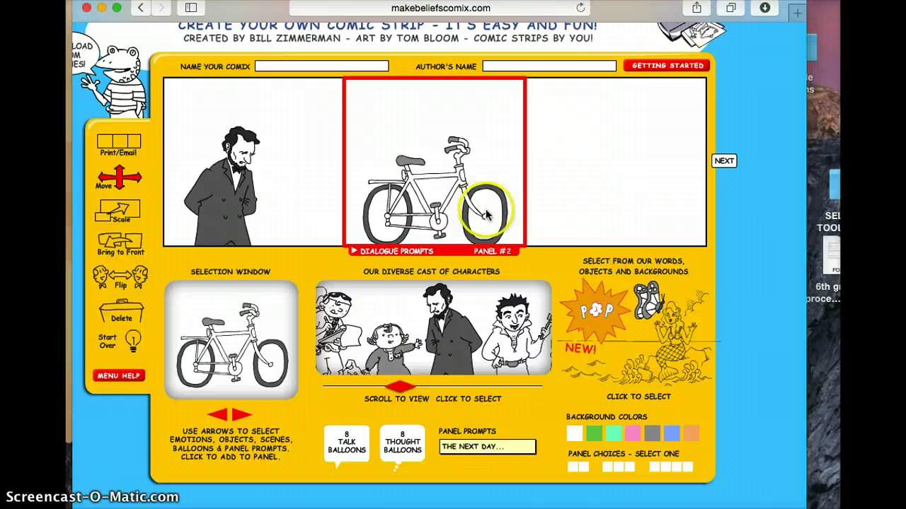
Choose the bearded man's pose with crossed arms and a vest, and add it to panel 2
left_click(448, 352)
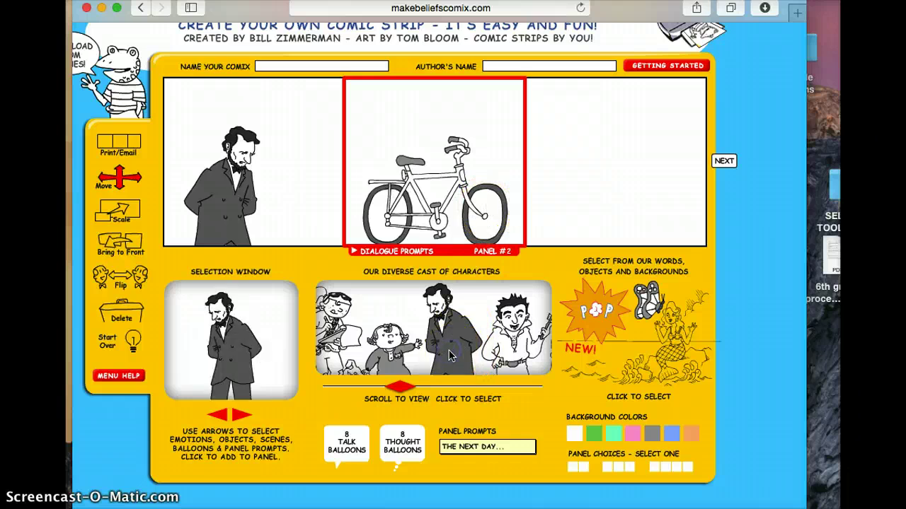
left_click(240, 416)
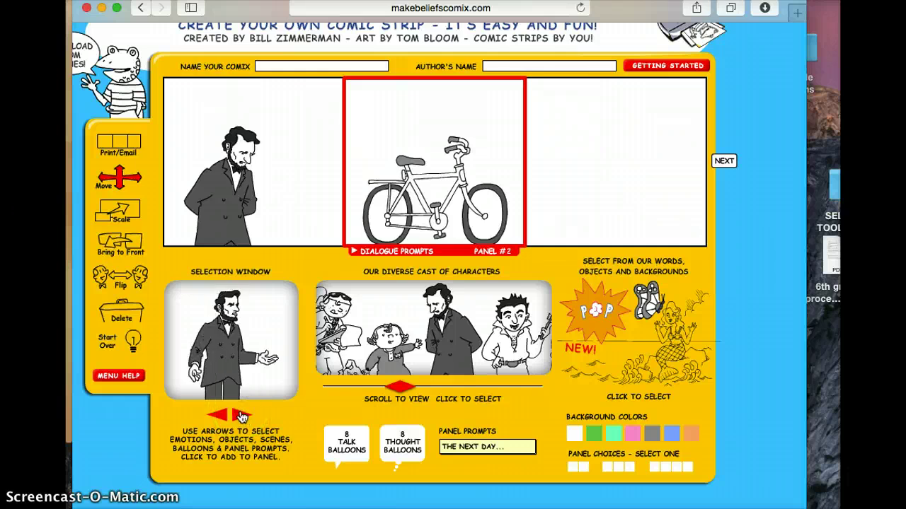
left_click(241, 416)
left_click(240, 416)
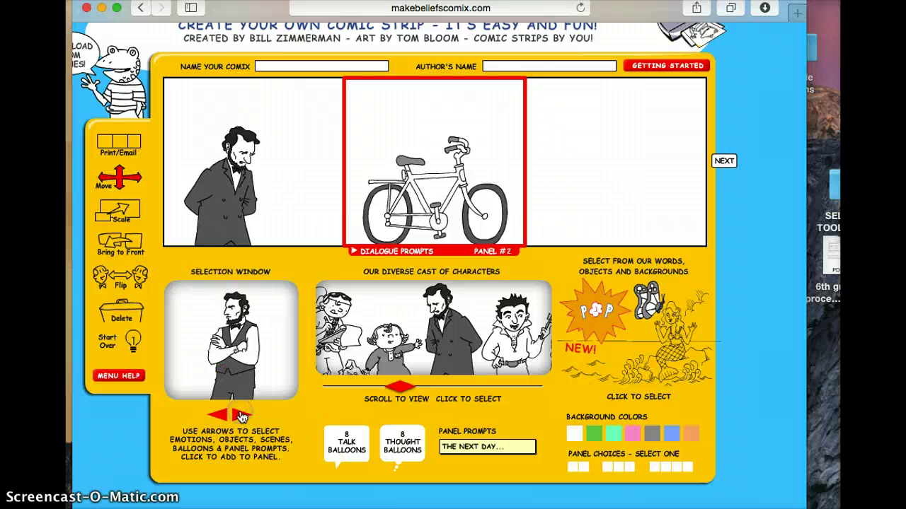
left_click(241, 416)
left_click(240, 416)
left_click(241, 416)
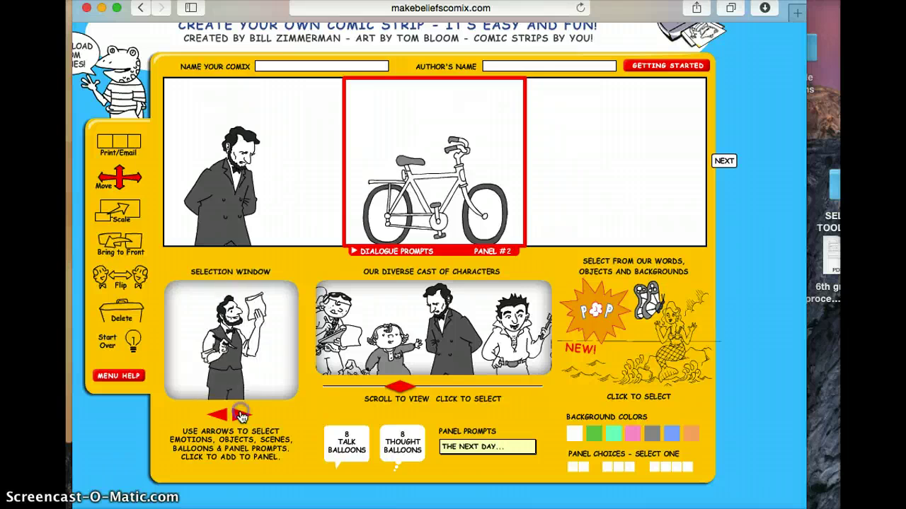
left_click(241, 416)
left_click(230, 368)
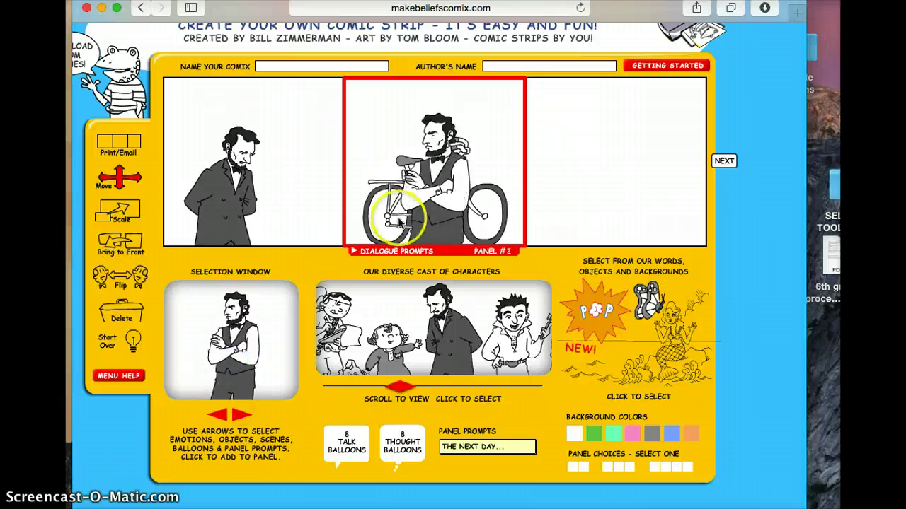
Move the bearded man to the right side of panel 2 and the bicycle to its left side
left_click(447, 196)
left_click_drag(469, 196, 489, 185)
left_click(425, 206)
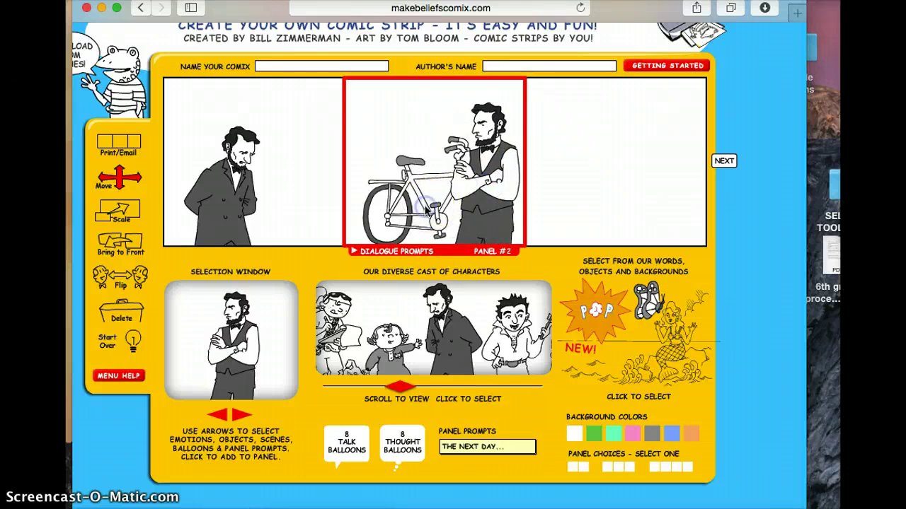
left_click_drag(424, 207, 388, 209)
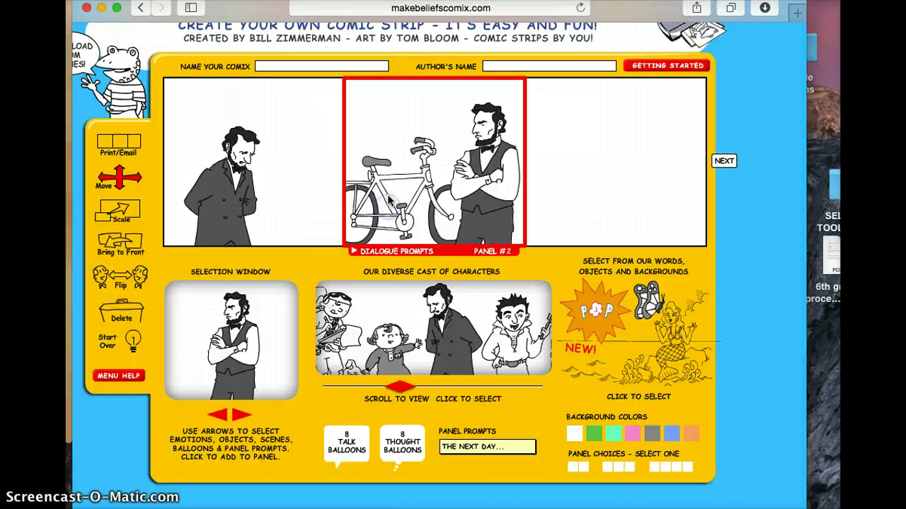
left_click(390, 202)
Scale the bicycle in panel 2 down so it fits beside the bearded man
left_click(130, 216)
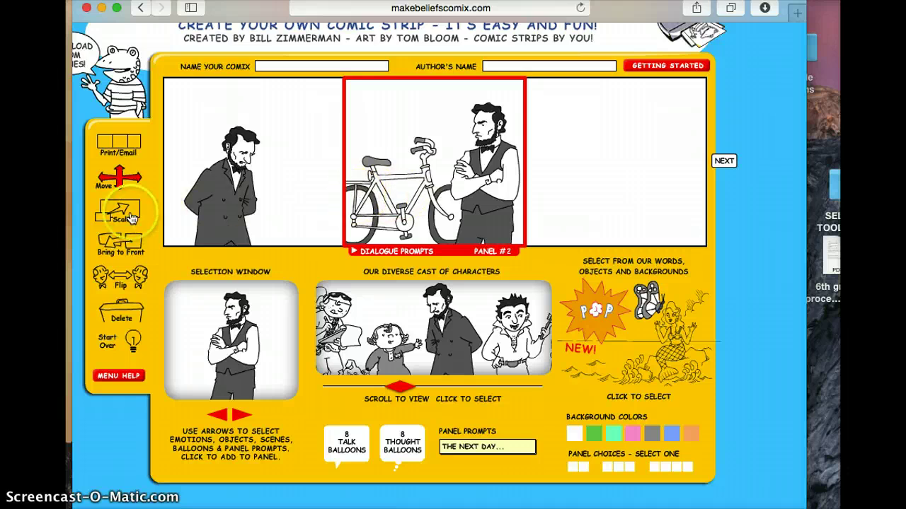
left_click(379, 213)
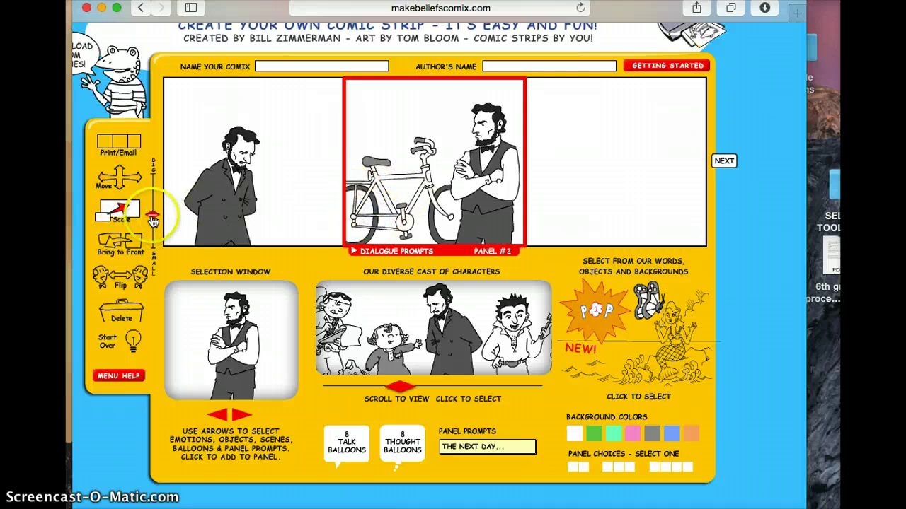
left_click_drag(152, 220, 151, 233)
left_click(379, 217)
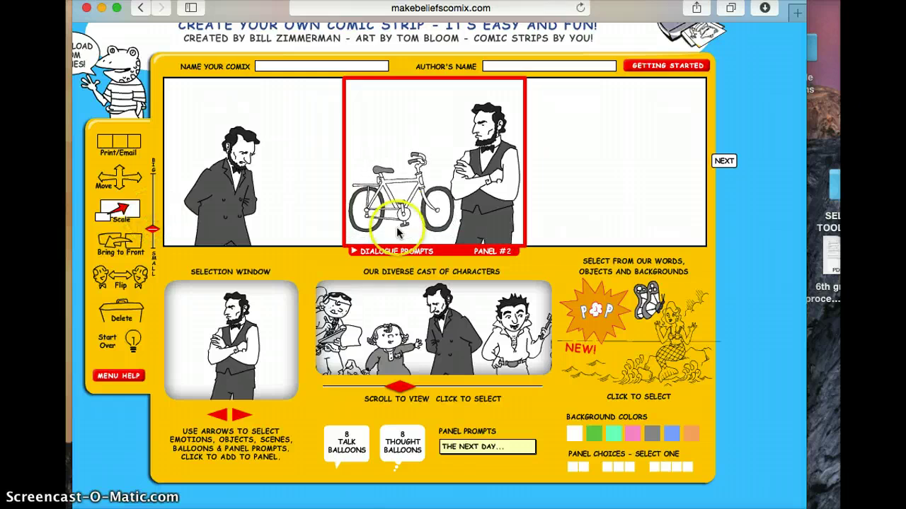
Move the bearded man in panel 2 slightly further right, away from the bicycle
left_click(118, 177)
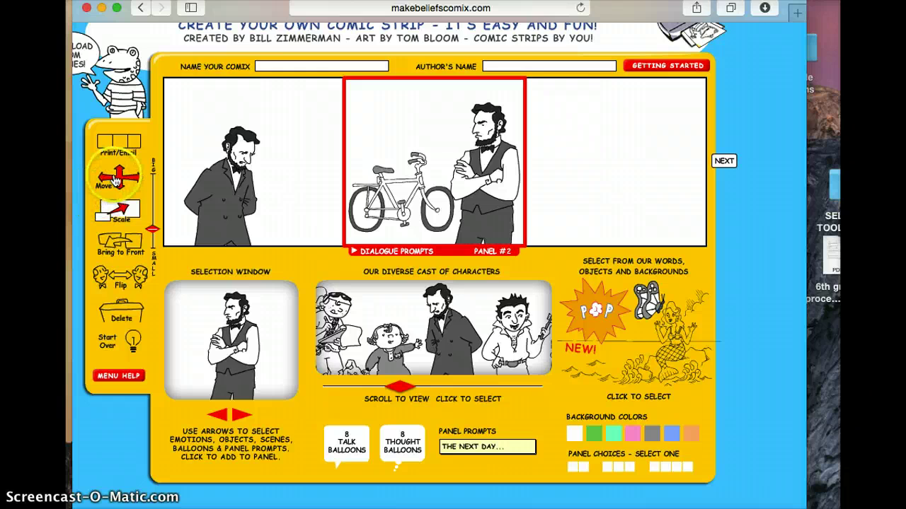
left_click(450, 185)
left_click_drag(476, 182, 484, 159)
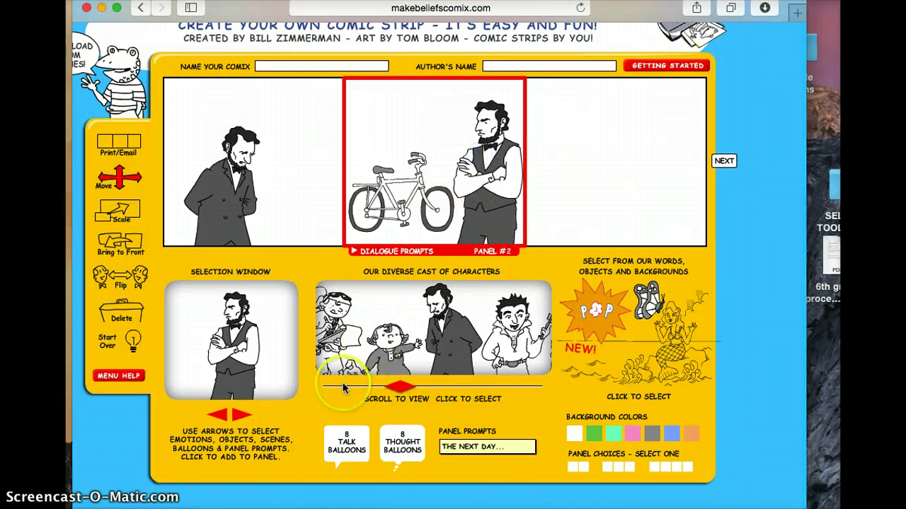
Add the small thought balloon with its tail at the lower right to panel 2 and move it up to the panel's upper edge
left_click(400, 450)
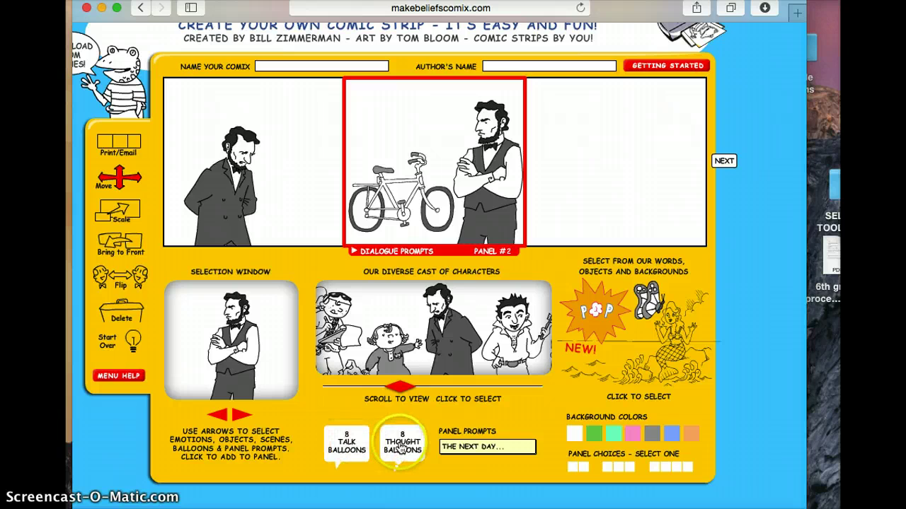
left_click(241, 415)
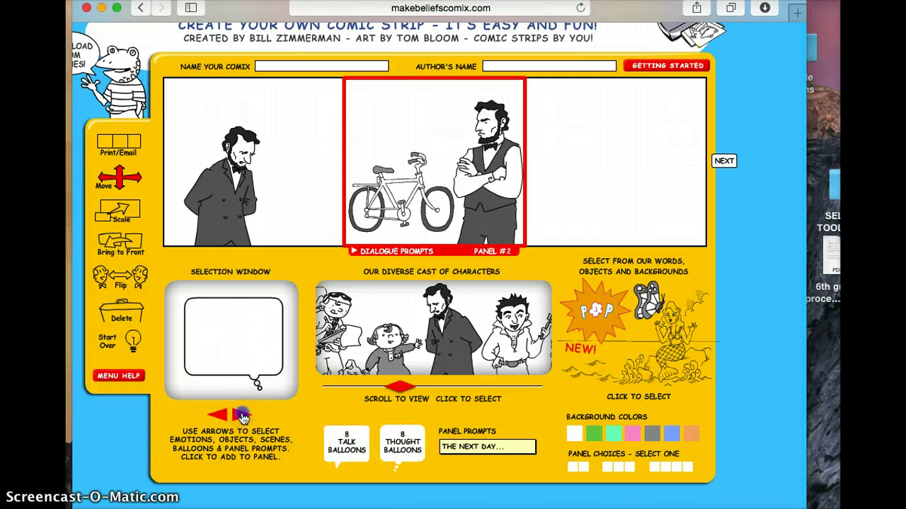
left_click(241, 416)
left_click(234, 336)
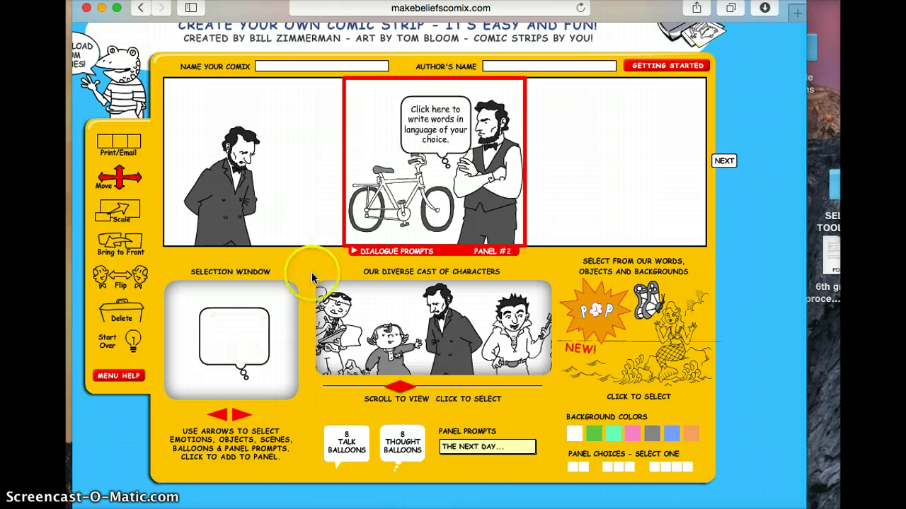
left_click(423, 120)
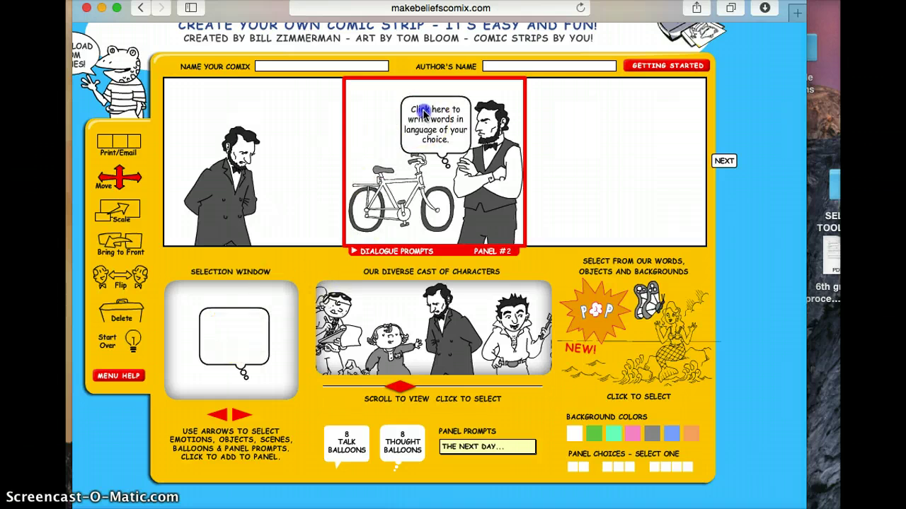
left_click(422, 101)
left_click_drag(443, 162, 441, 125)
Replace the placeholder text in panel 2's thought balloon with "What could this be?"
left_click(441, 119)
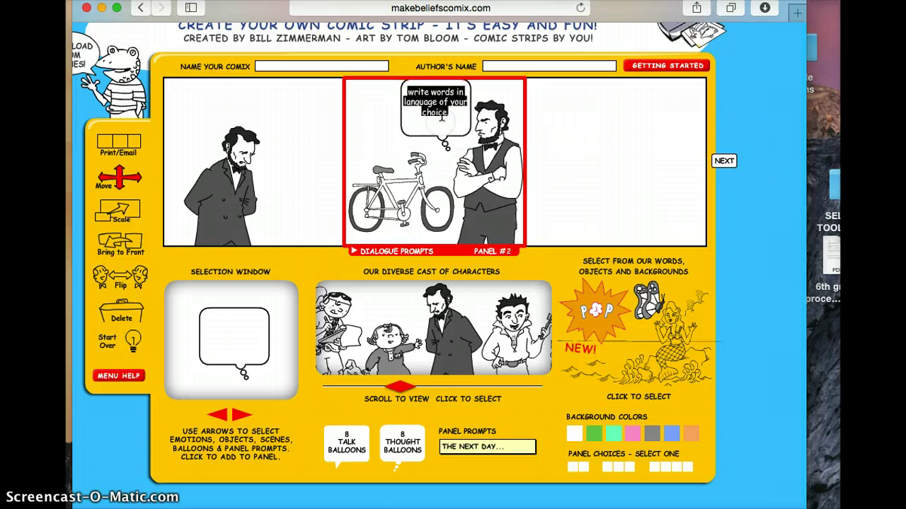
key("BackSpace")
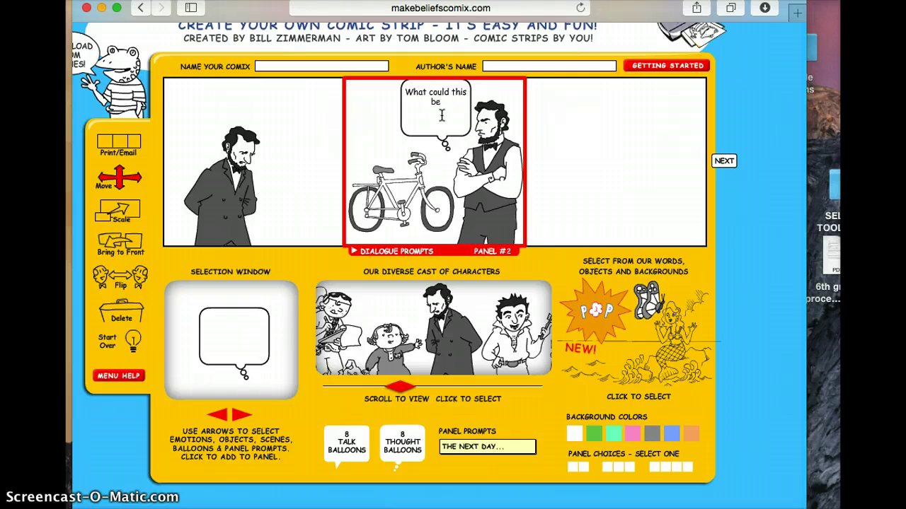
left_click(442, 117)
left_click(500, 196)
left_click(422, 203)
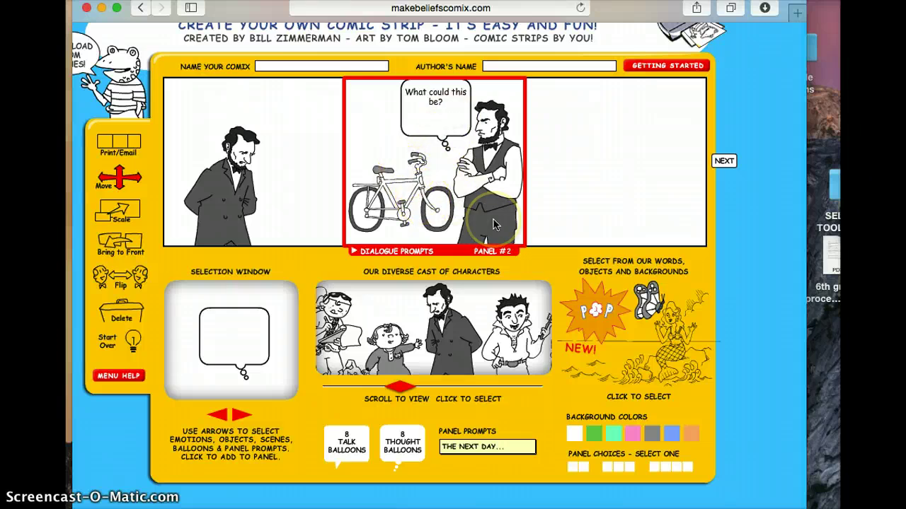
Add the panel prompt "THE NEXT DAY..." to panel 3
left_click(474, 451)
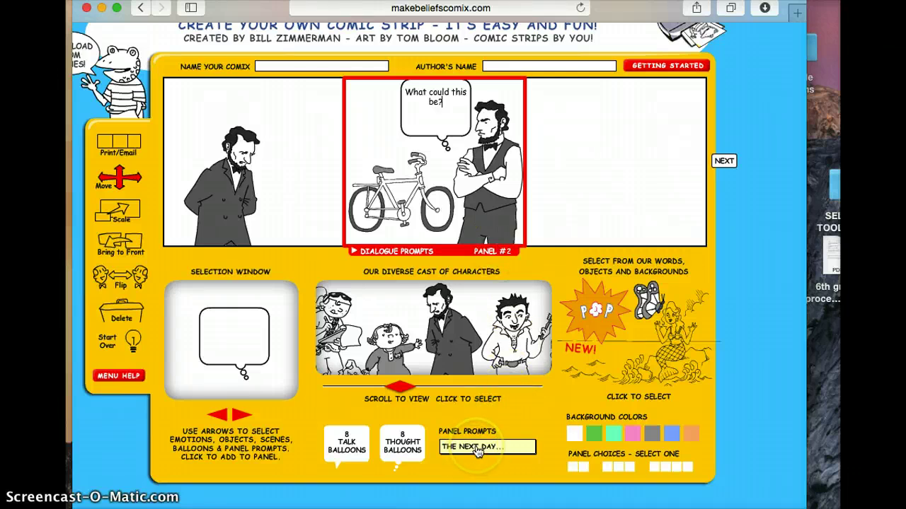
left_click(477, 448)
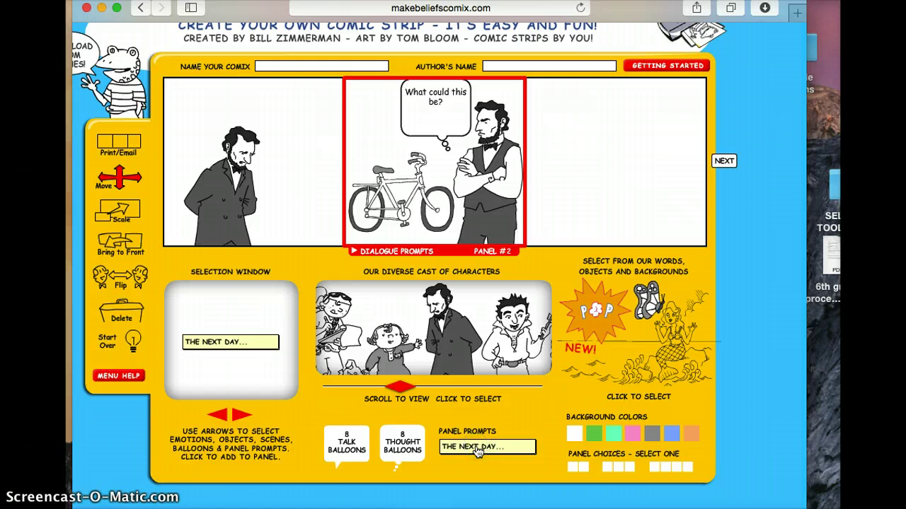
left_click(586, 140)
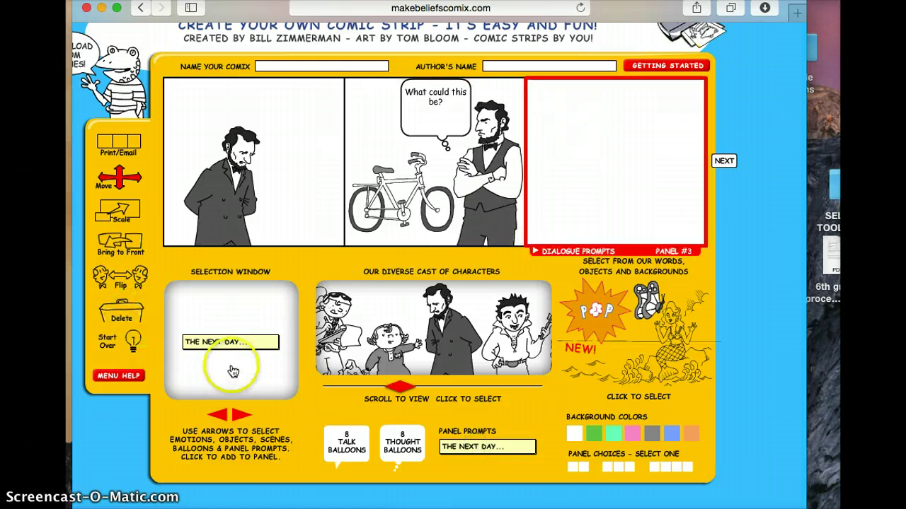
left_click(243, 342)
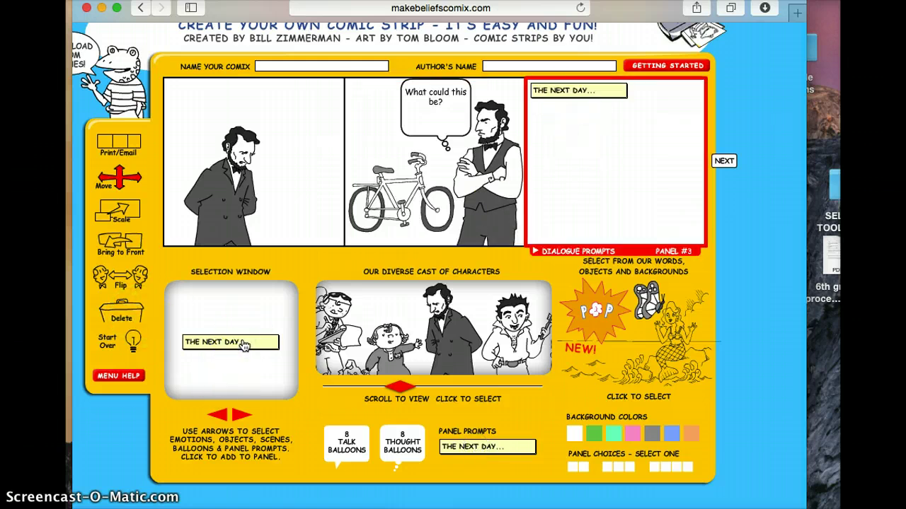
Choose the bearded man's pose holding up a paper and a pen, and place it on the left side of panel 3
left_click(442, 365)
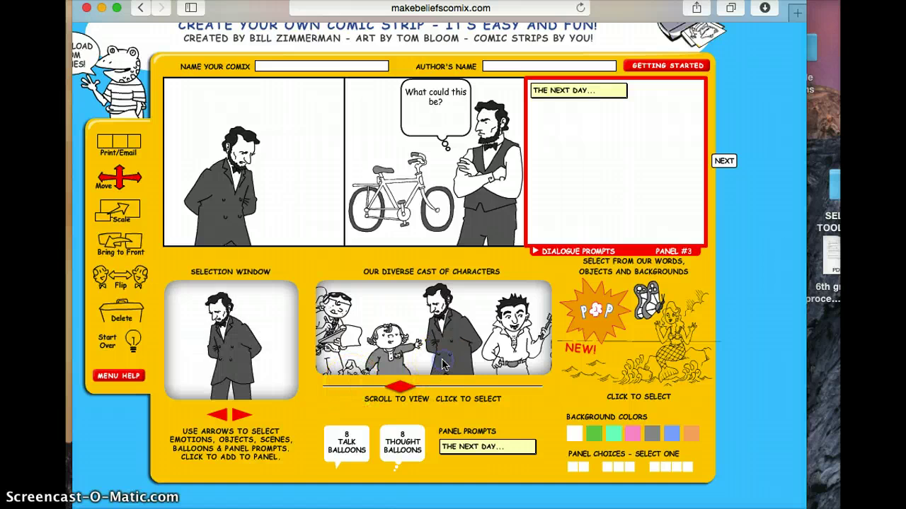
left_click(240, 417)
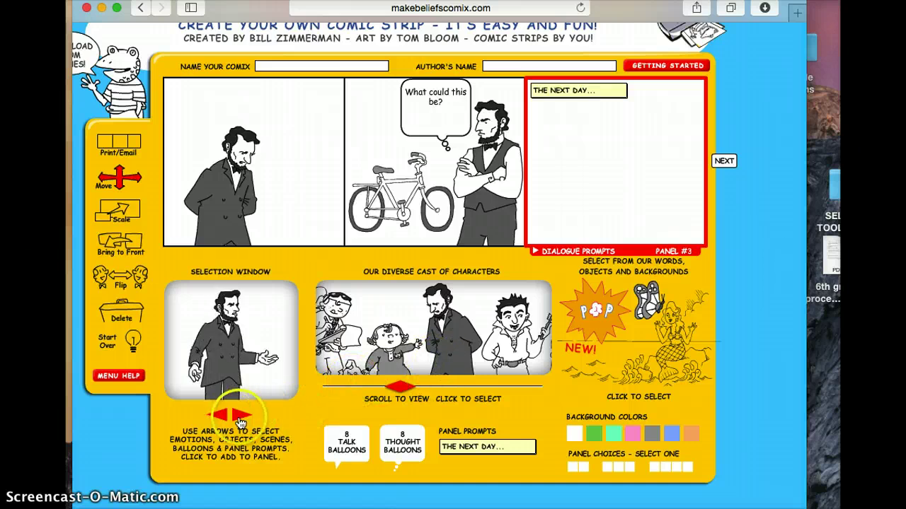
left_click(241, 418)
left_click_drag(223, 338, 577, 188)
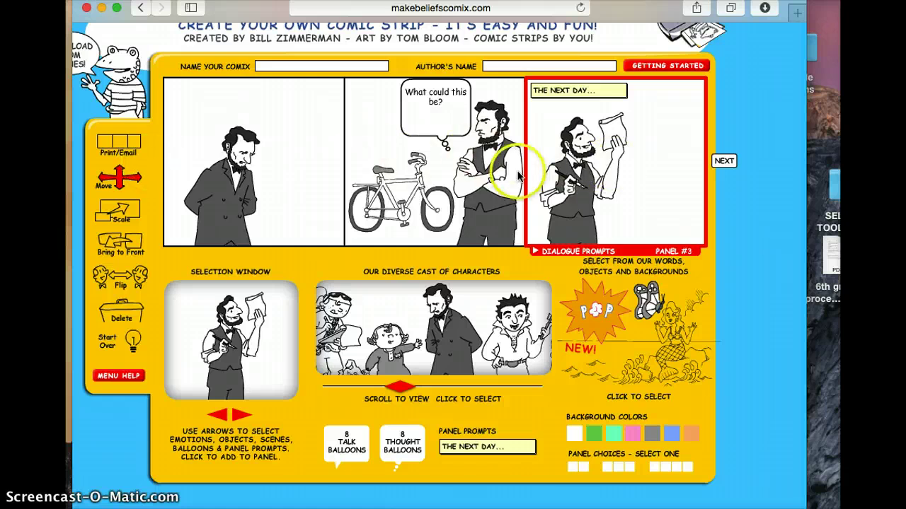
left_click_drag(582, 203, 577, 197)
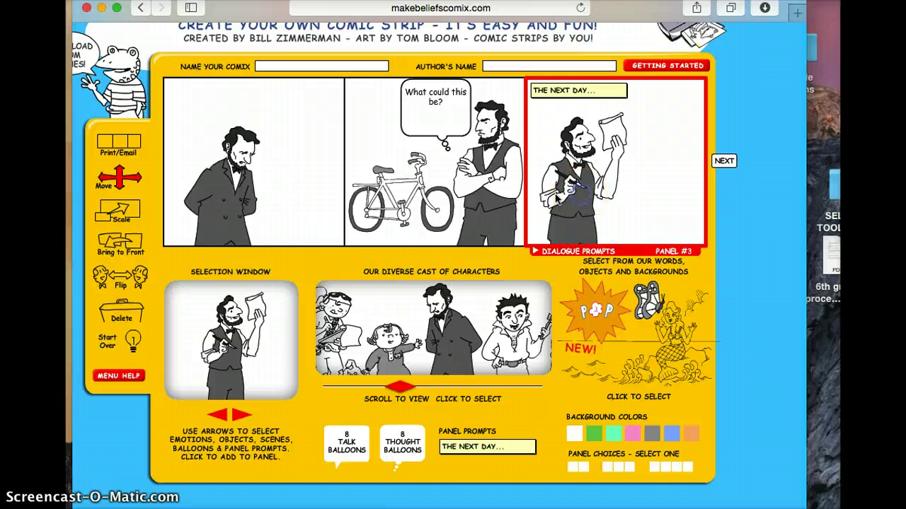
Scale up the bearded man in panel 3 until he fills most of the panel's height
left_click(122, 206)
left_click_drag(121, 209, 576, 190)
left_click(577, 190)
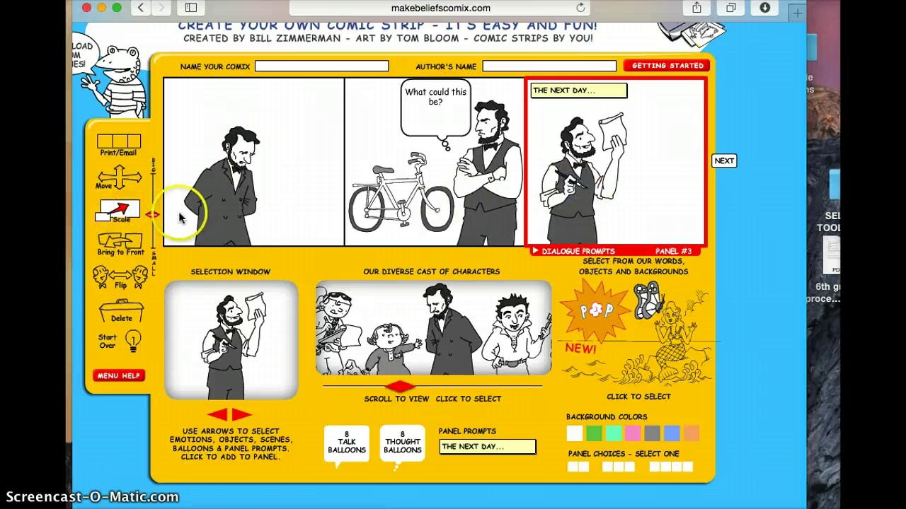
mouse_move(153, 213)
left_mouse_down()
mouse_move(154, 190)
mouse_move(153, 221)
mouse_move(152, 204)
left_mouse_up()
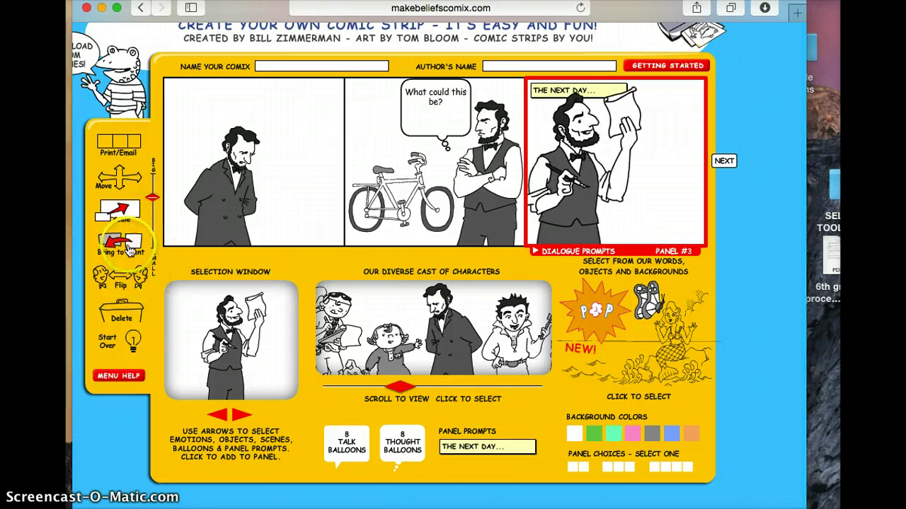
Flip the bearded man in panel 3 to face left and move him toward the panel's right side
left_click(125, 278)
left_click(556, 204)
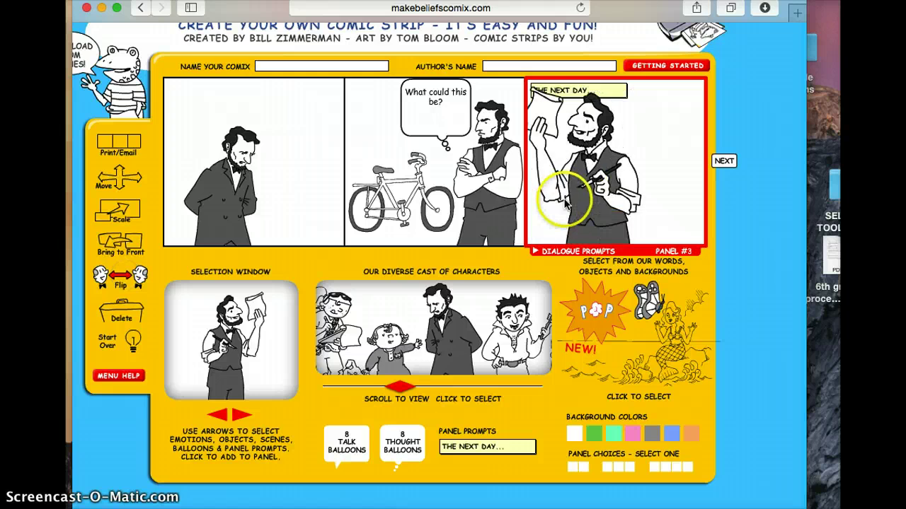
left_click(101, 183)
left_click(592, 223)
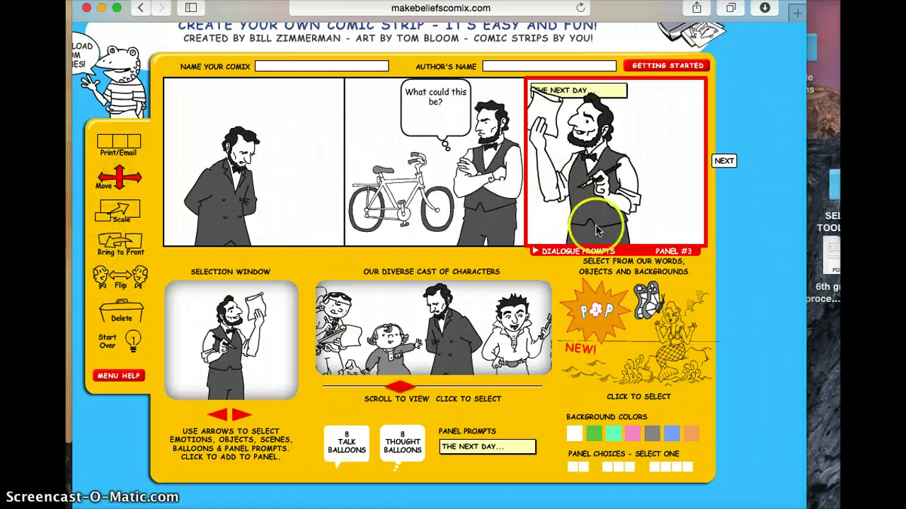
left_click_drag(613, 192, 639, 189)
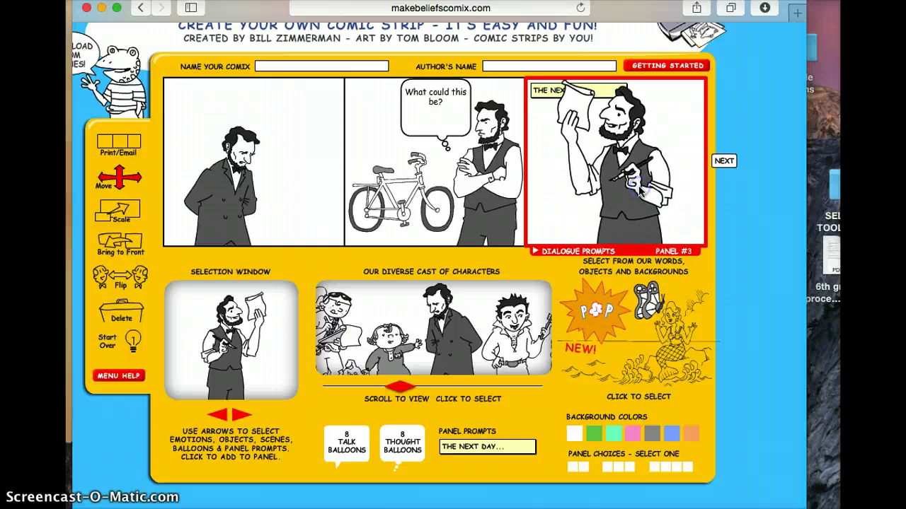
Bring the "THE NEXT DAY..." prompt in panel 3 in front of the bearded man
left_click(589, 92)
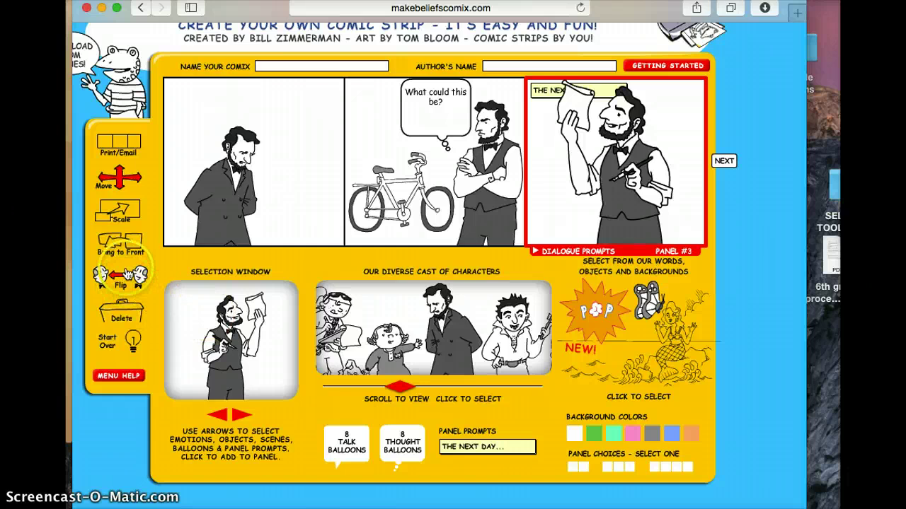
left_click(128, 241)
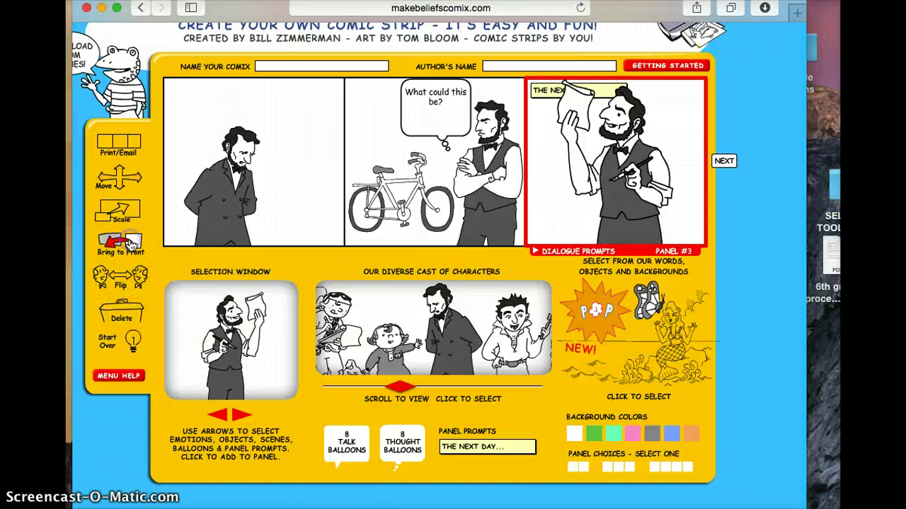
left_click(551, 94)
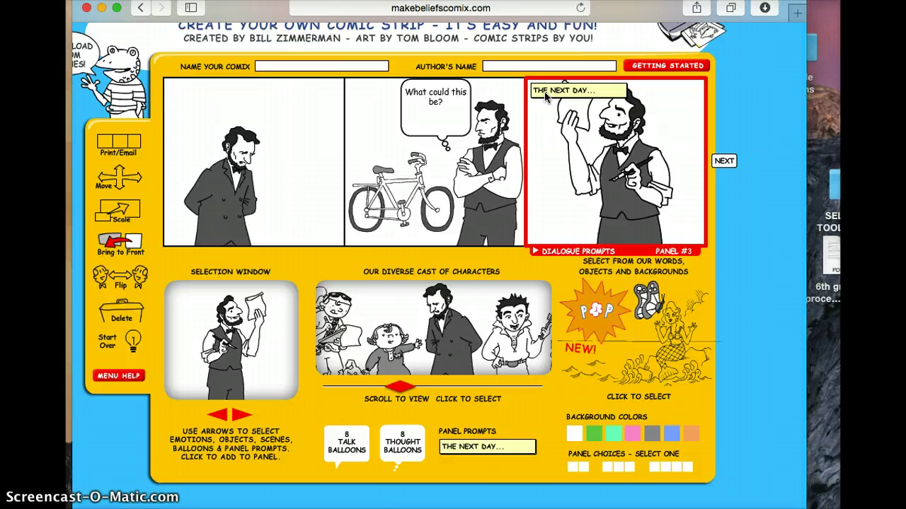
left_click(578, 120)
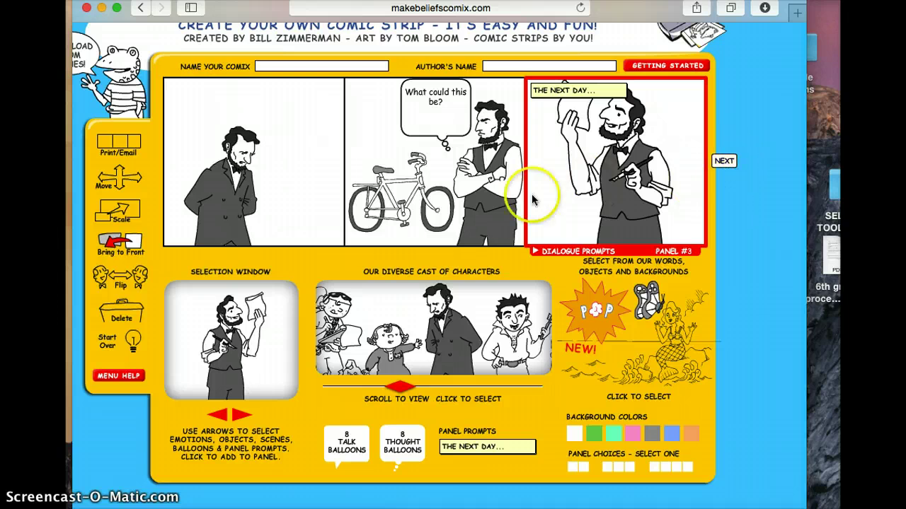
Proceed to the finished comic's page and look over its review, print and email options
left_click(724, 161)
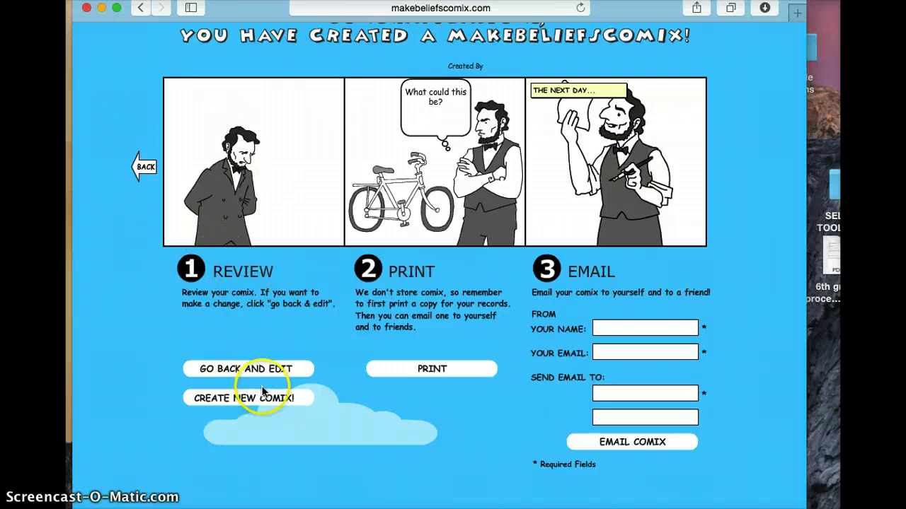
left_click(448, 371)
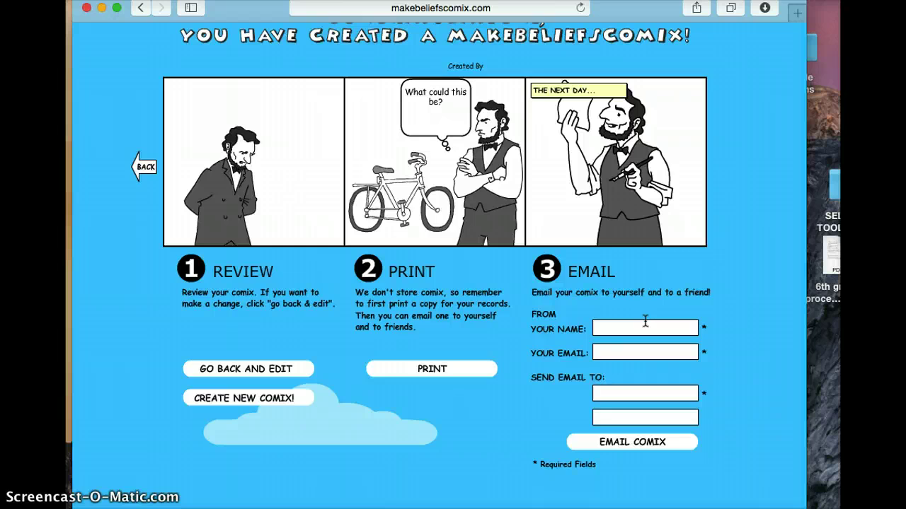
scroll(644, 321, "up", 1)
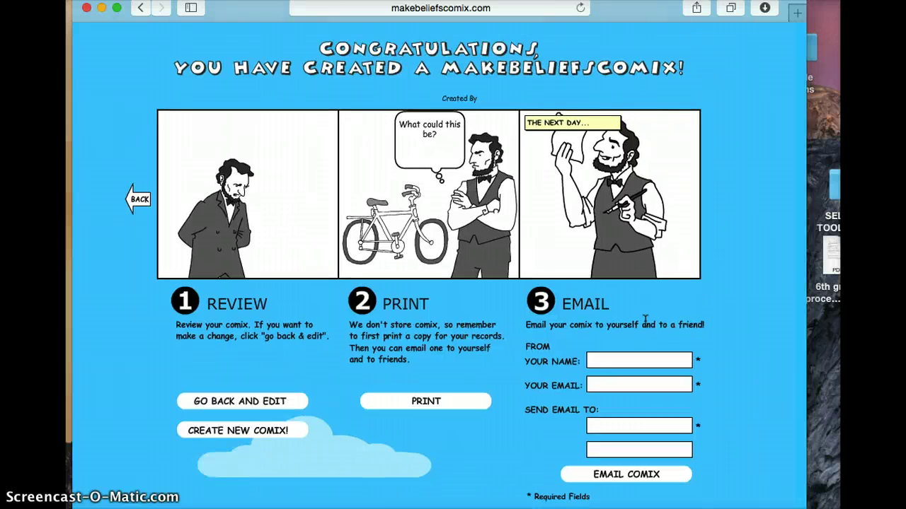